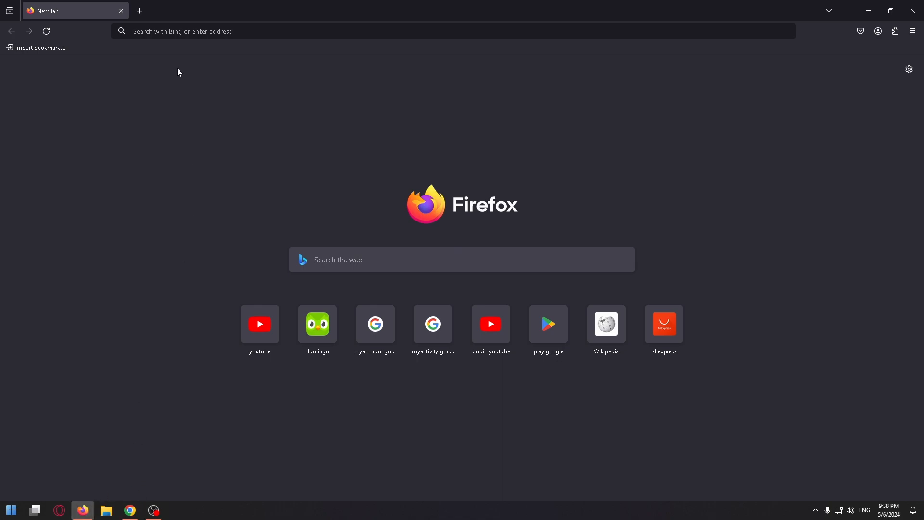
- Search Bing for 'arc browser' from Firefox's address bar
click(172, 31)
text(ar)
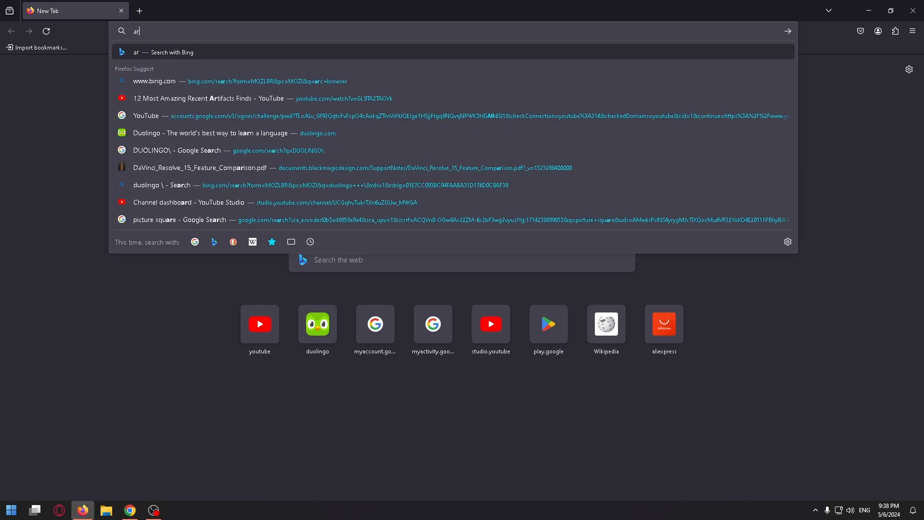
text(c b)
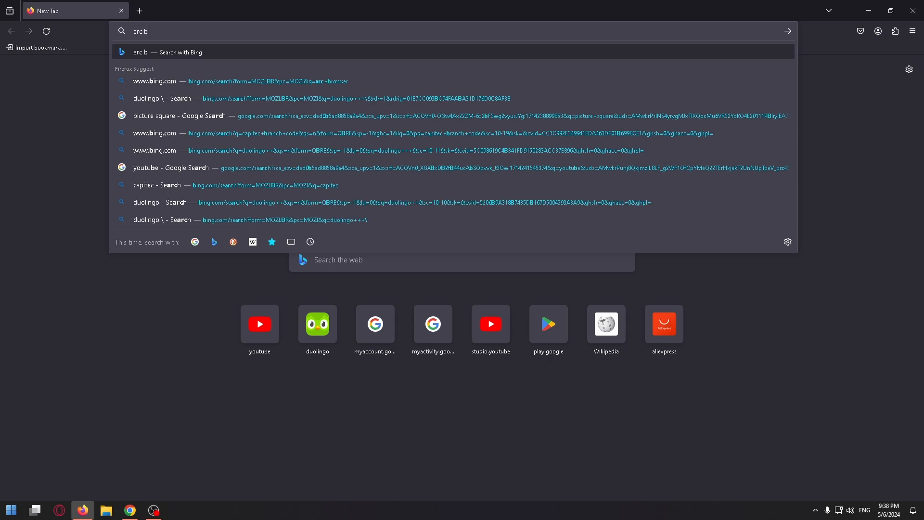
text(rowser)
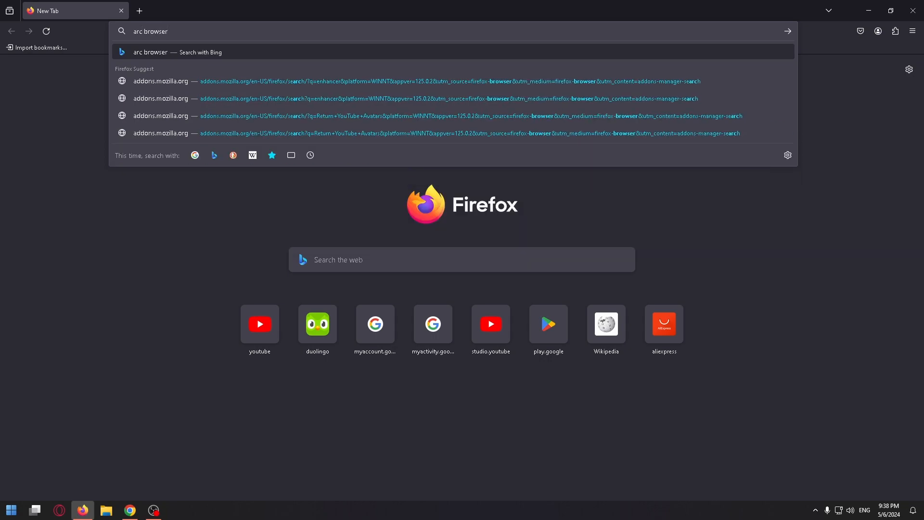
key(Return)
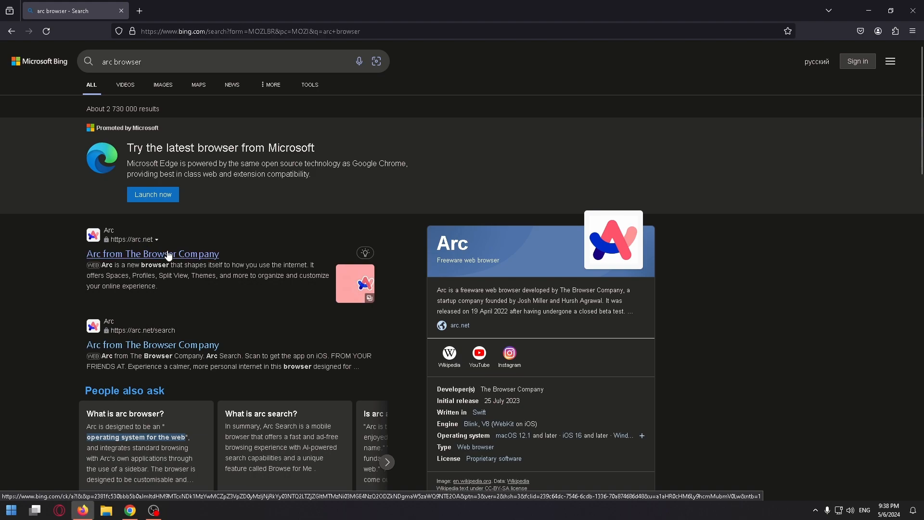
- Open arc.net from the results and download ArcInstaller.exe for Windows 11
click(168, 254)
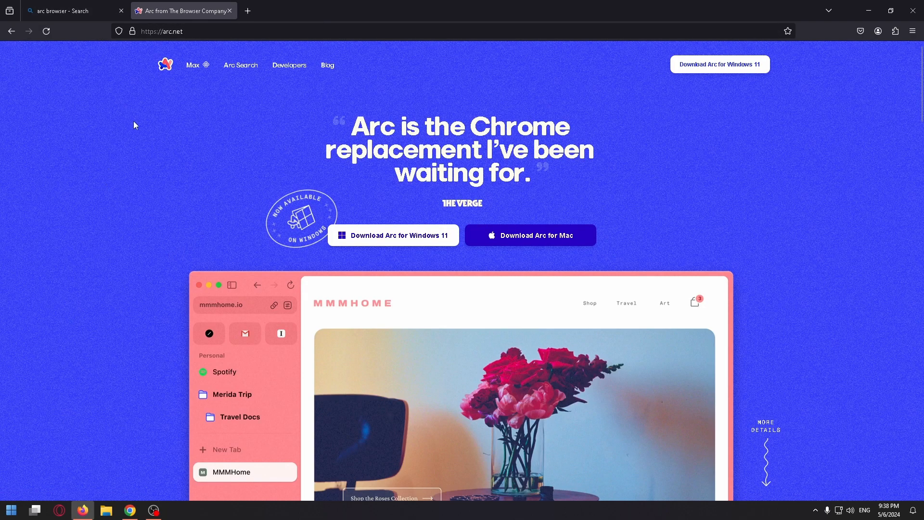
click(187, 36)
click(50, 201)
click(388, 239)
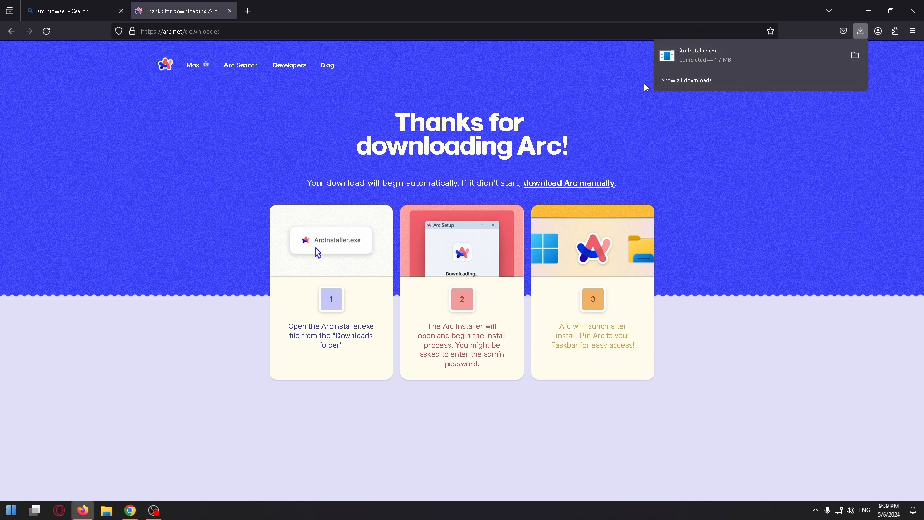
- Run ArcInstaller.exe past the security warning and continue beyond the 'Meet the internet, again.' welcome screen
click(719, 57)
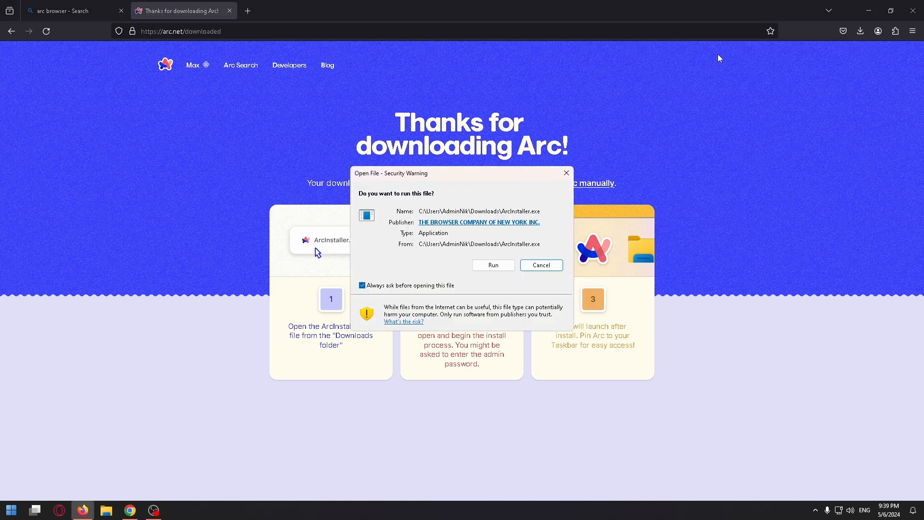
click(497, 264)
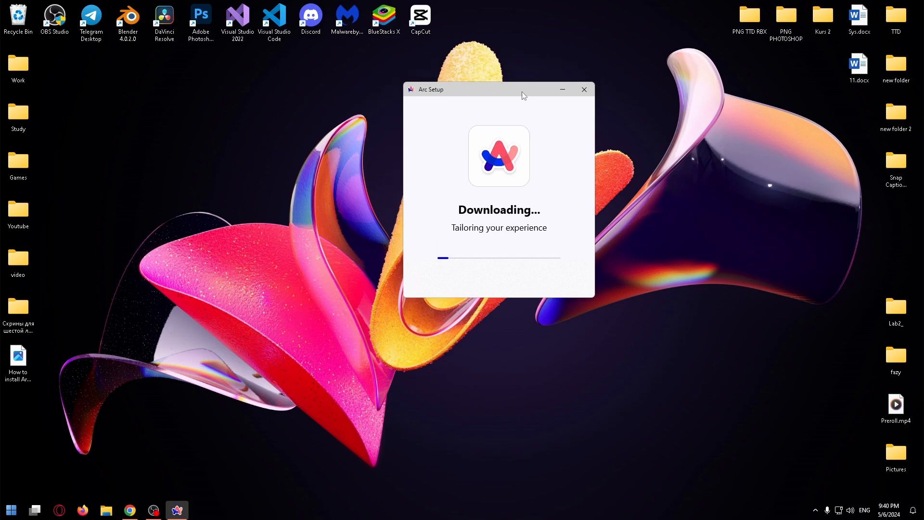
click(845, 509)
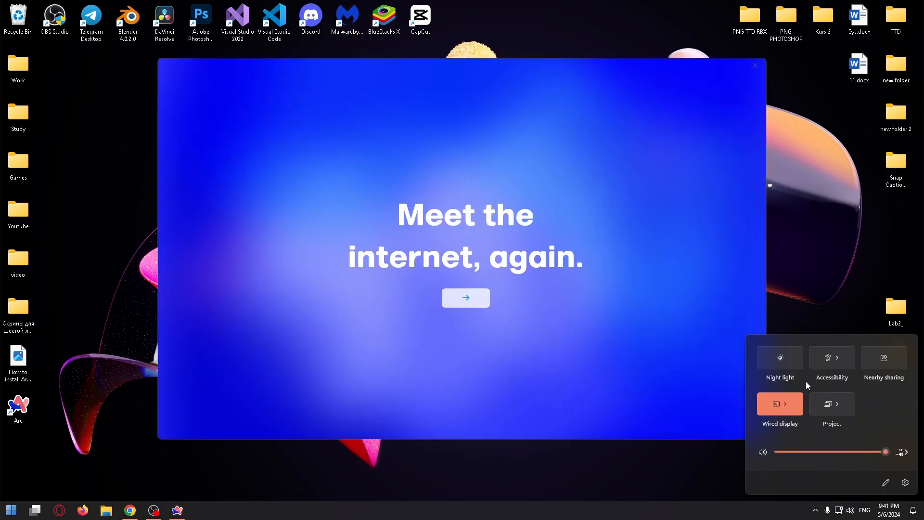
click(686, 458)
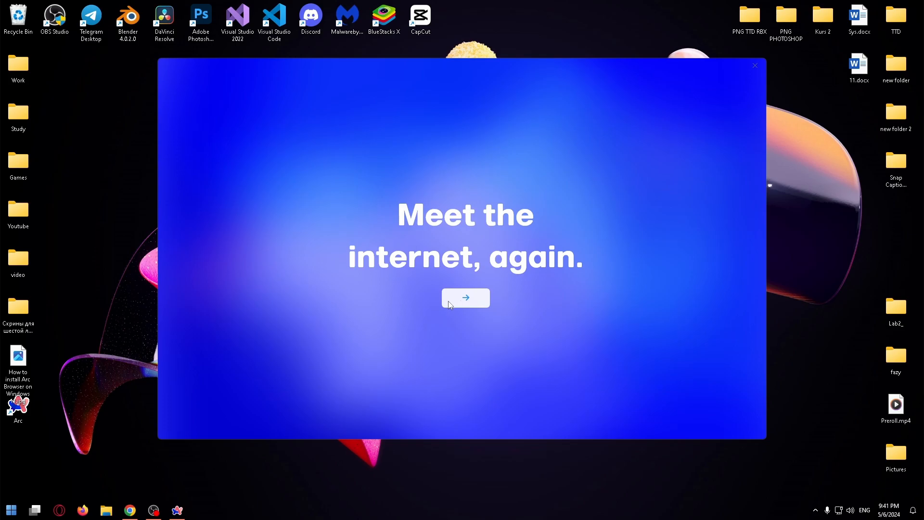
click(465, 296)
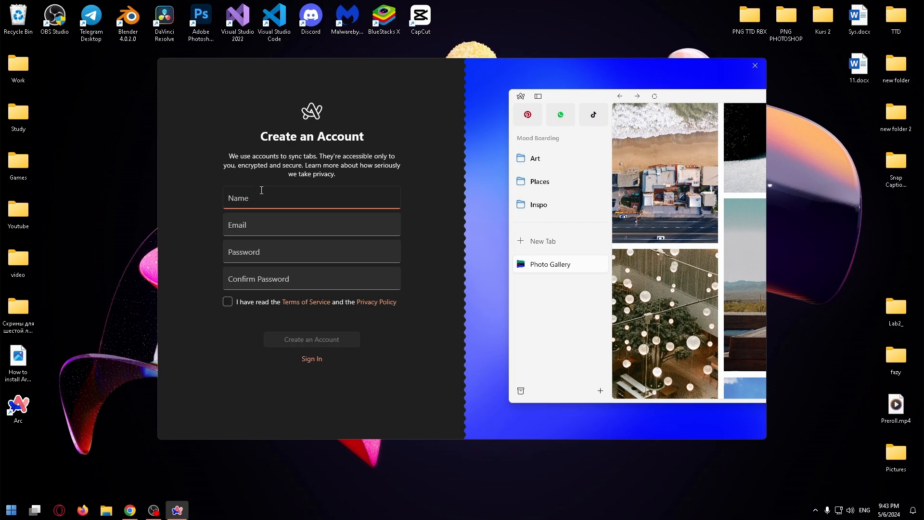
- Enter the account name, e-mail and password, confirm the password, and accept the terms and privacy policy
text(NikKon)
key(Tab)
key(Tab)
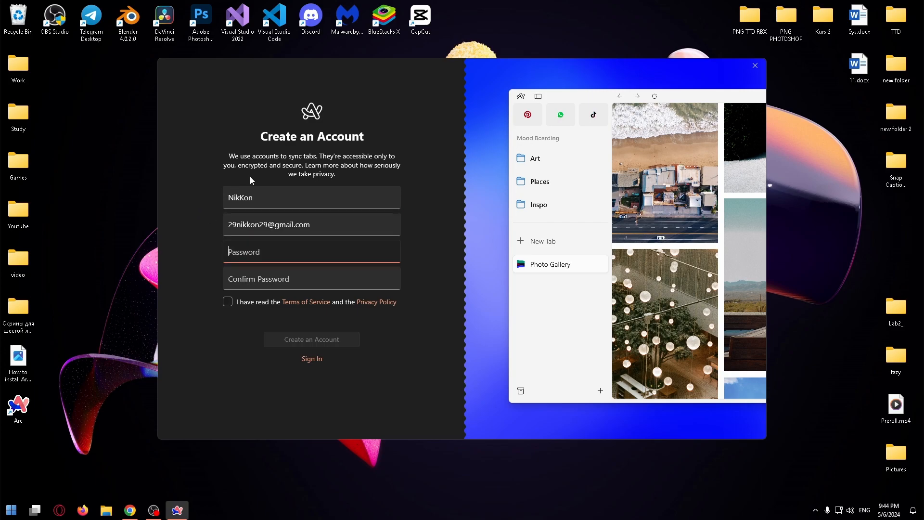
text(*********)
key(Tab)
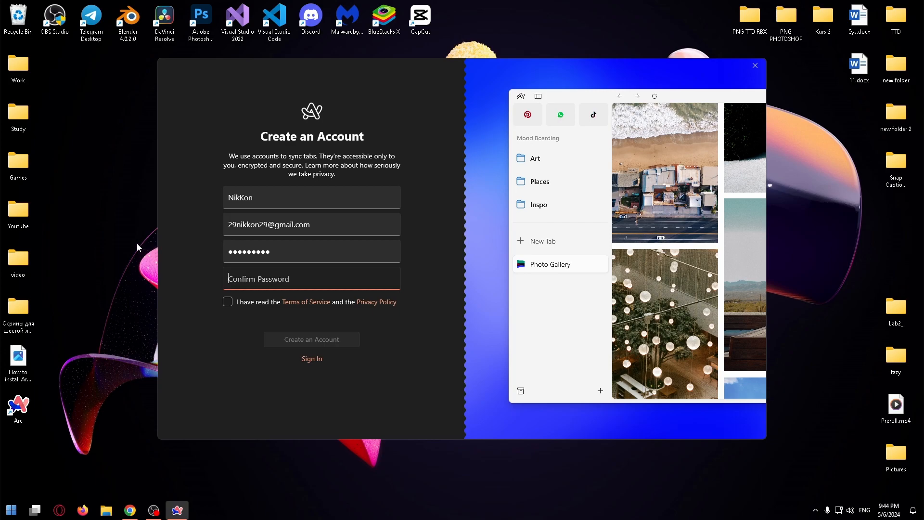
key(ctrl+v)
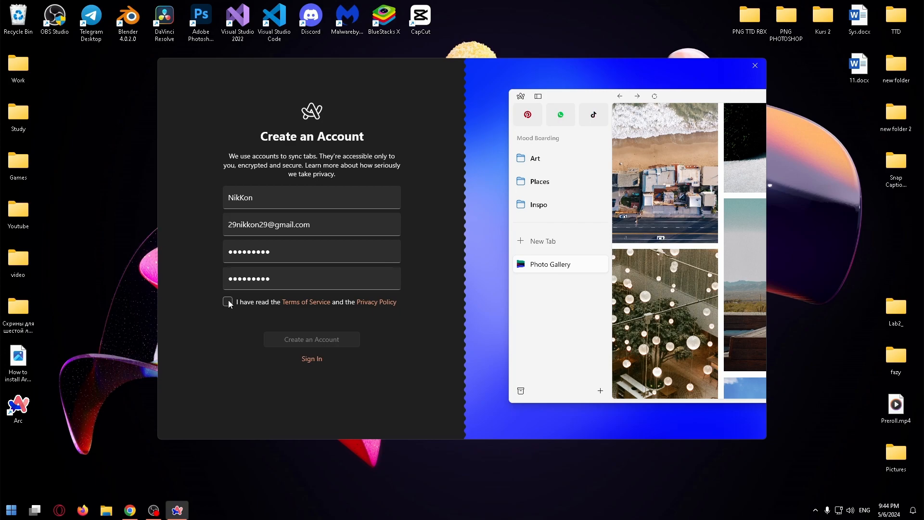
click(228, 303)
- Create the Arc account and choose Opera GX as the browser to import from
click(299, 340)
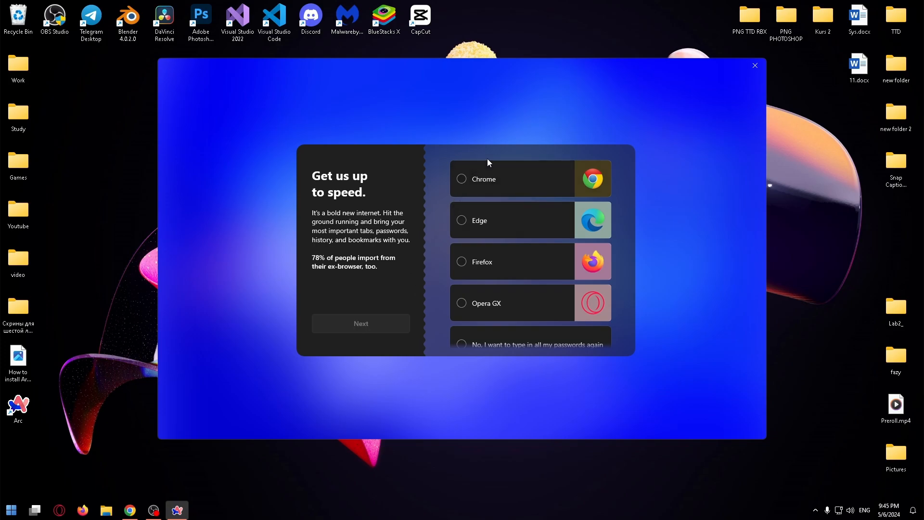
click(509, 307)
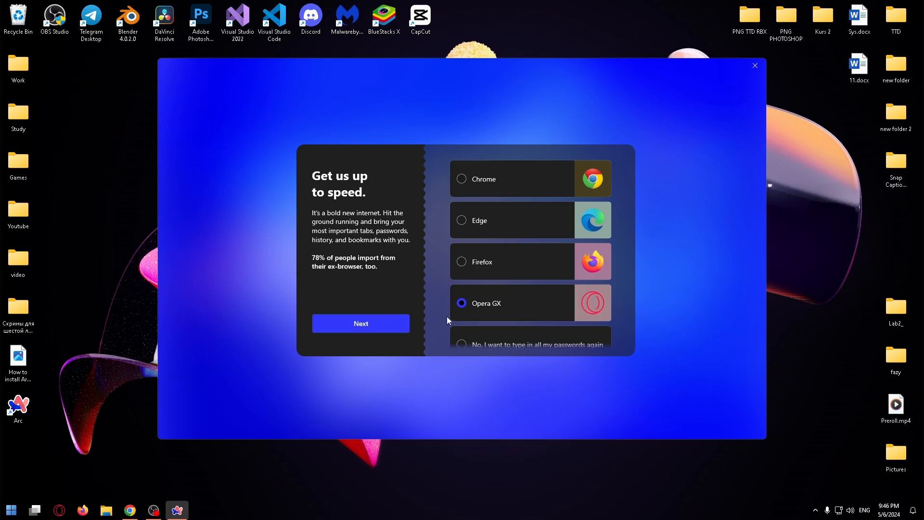
click(362, 325)
- Import all Opera GX bookmarks and answer 'NO, still exploring my options' to the default-browser question
click(480, 173)
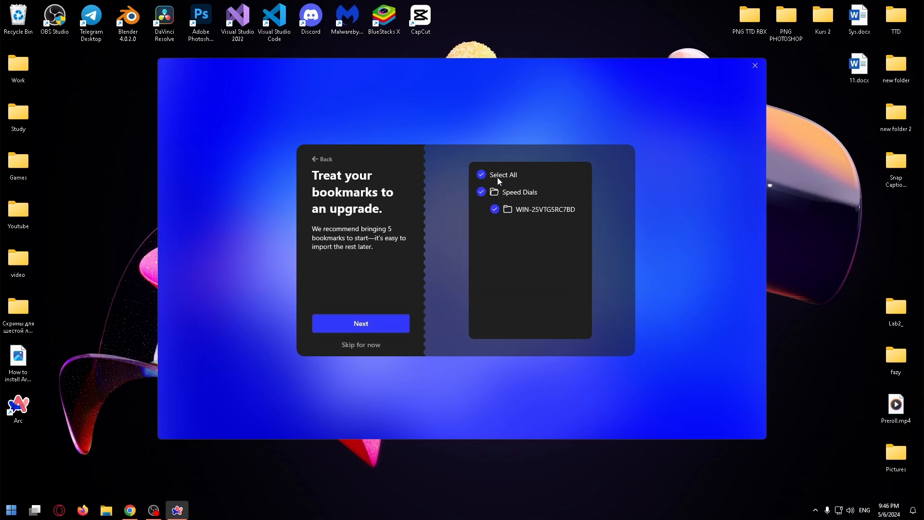
click(363, 327)
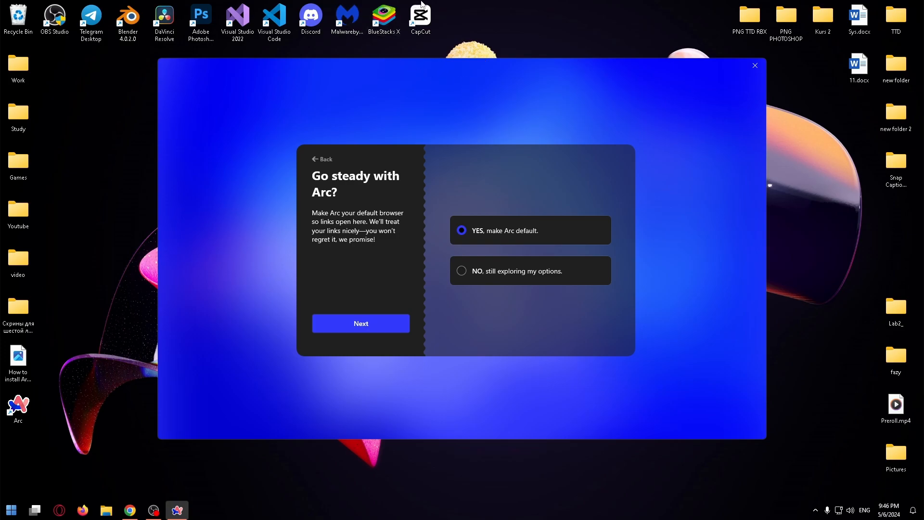
click(465, 272)
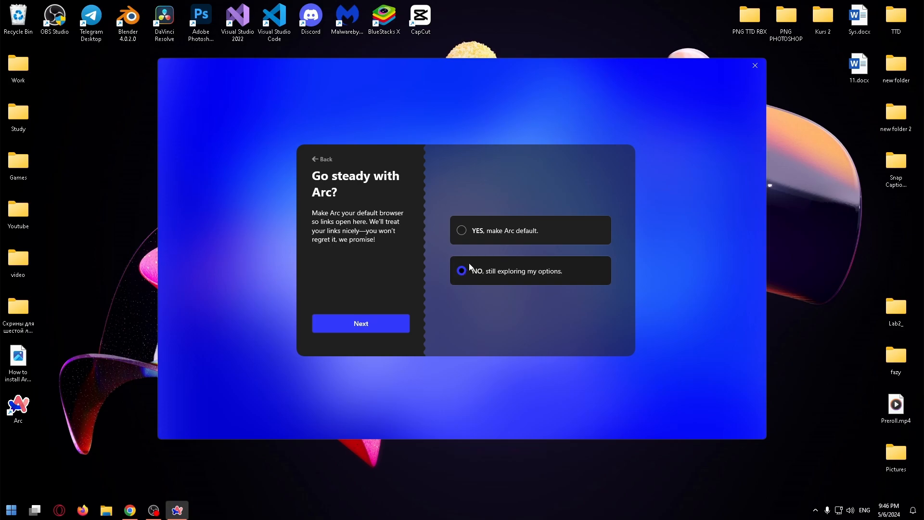
click(378, 321)
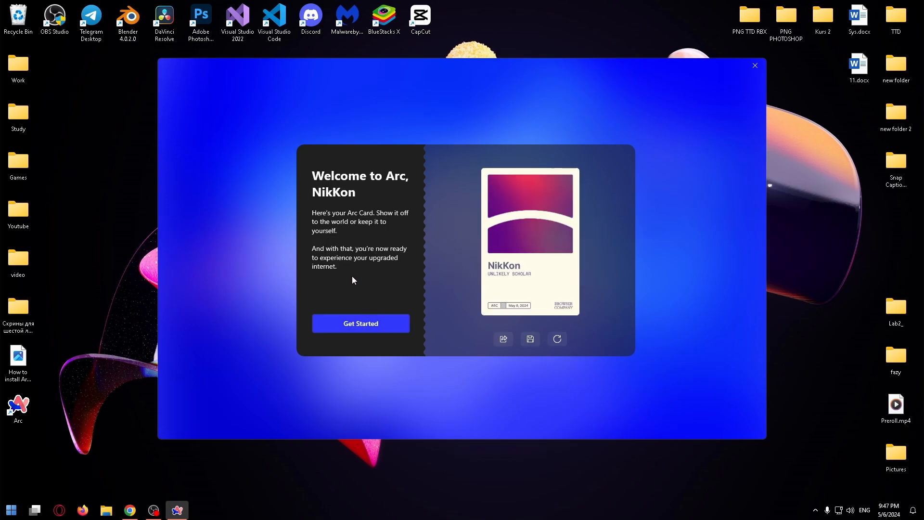
- Start using Arc, run a Google search for 'wiki', then return to the Google sign-in page
click(356, 324)
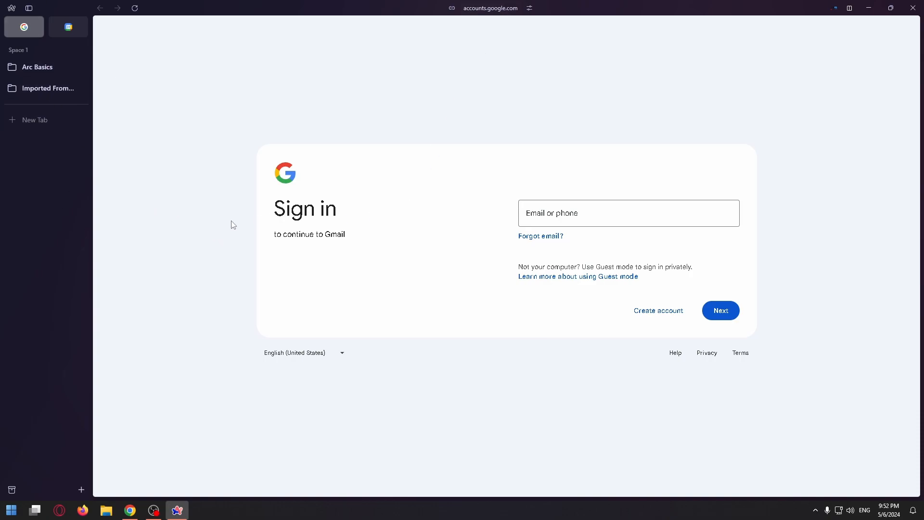
click(488, 8)
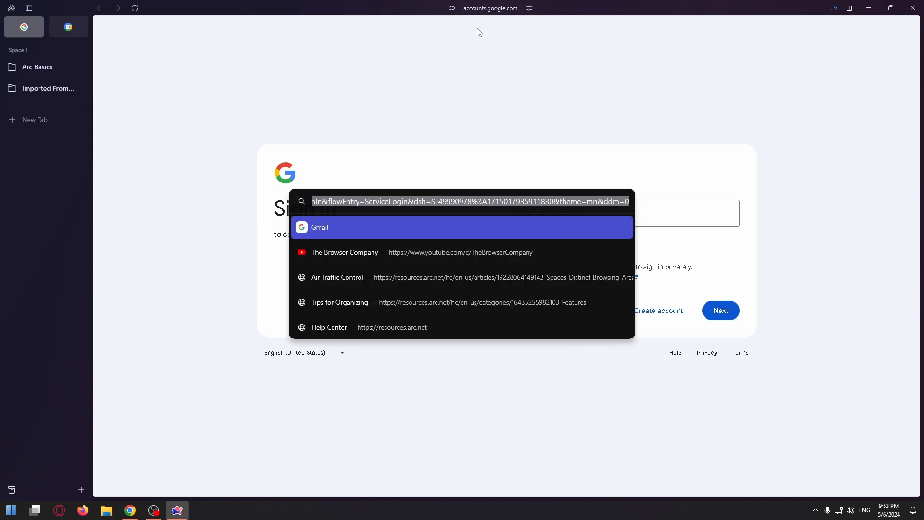
text(w)
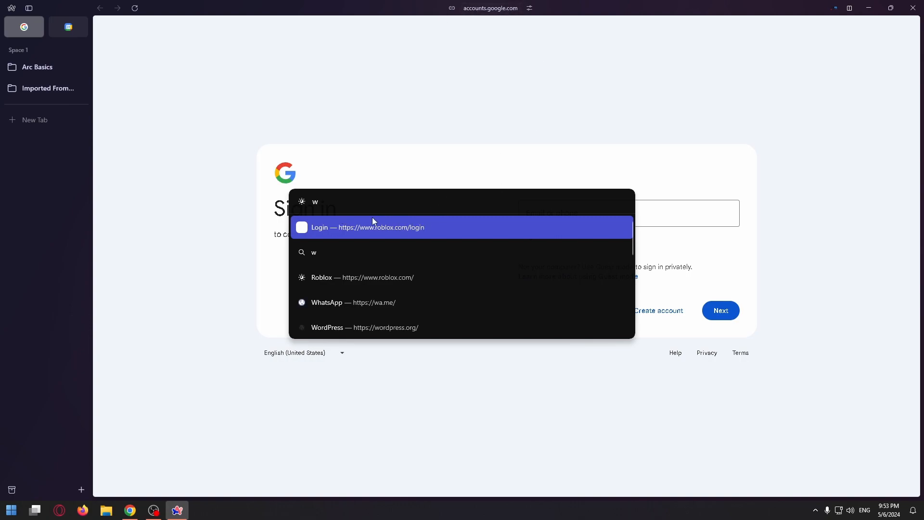
text(iki)
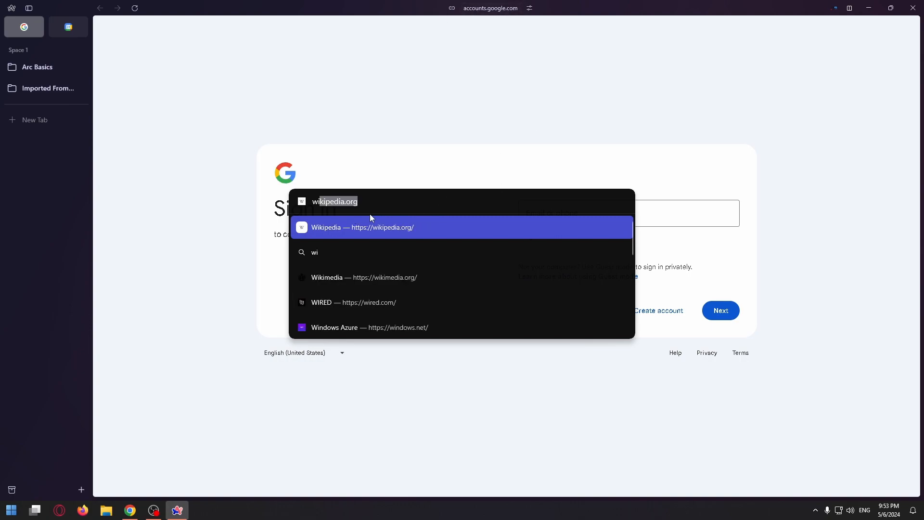
key(BackSpace)
key(BackSpace)
key(BackSpace)
key(BackSpace)
key(BackSpace)
click(370, 218)
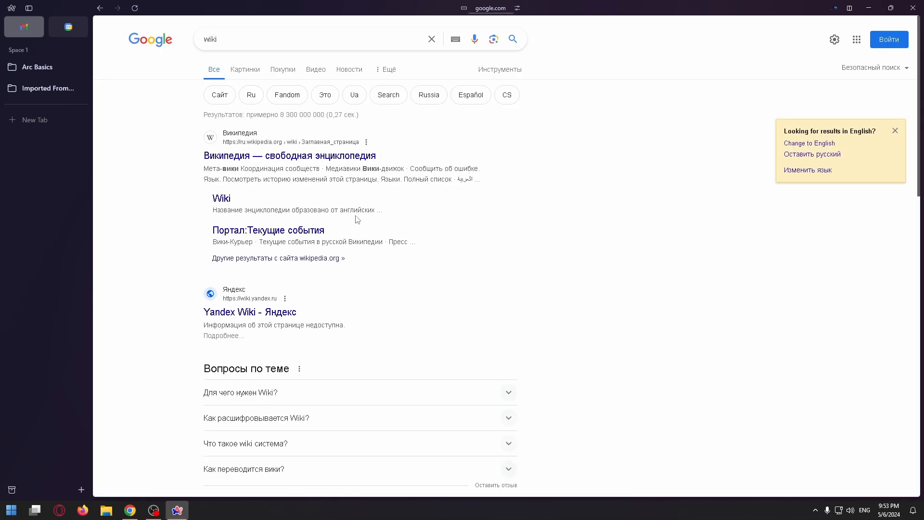
scroll(336, 207, down, 2)
key(alt+Left)
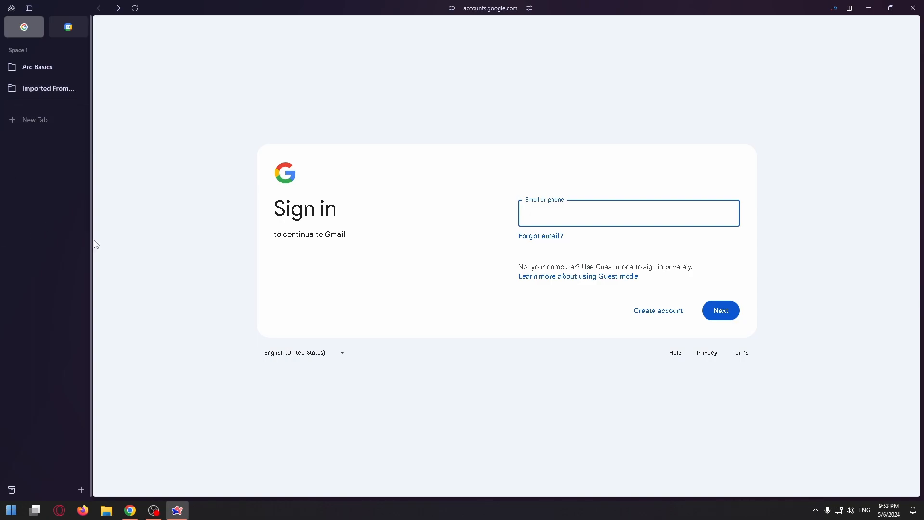
- Add a new space called 'Space1' that keeps the Default profile
click(82, 490)
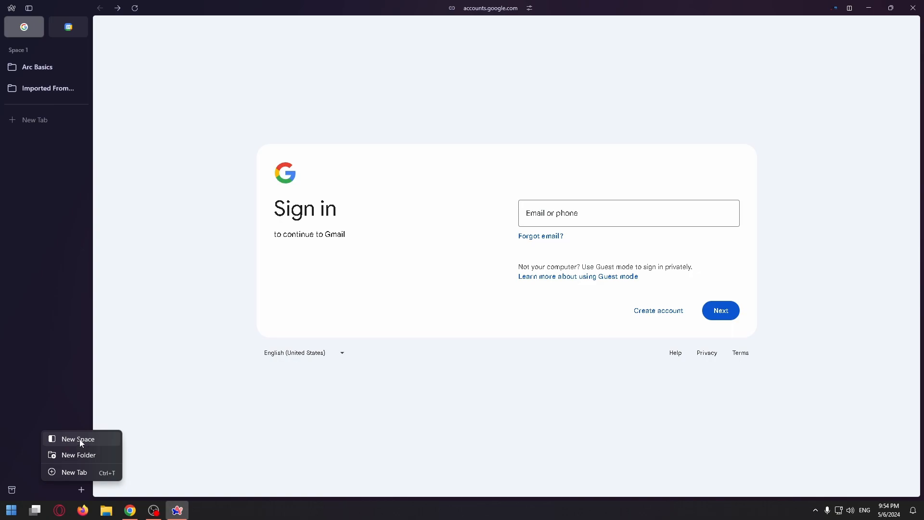
click(81, 440)
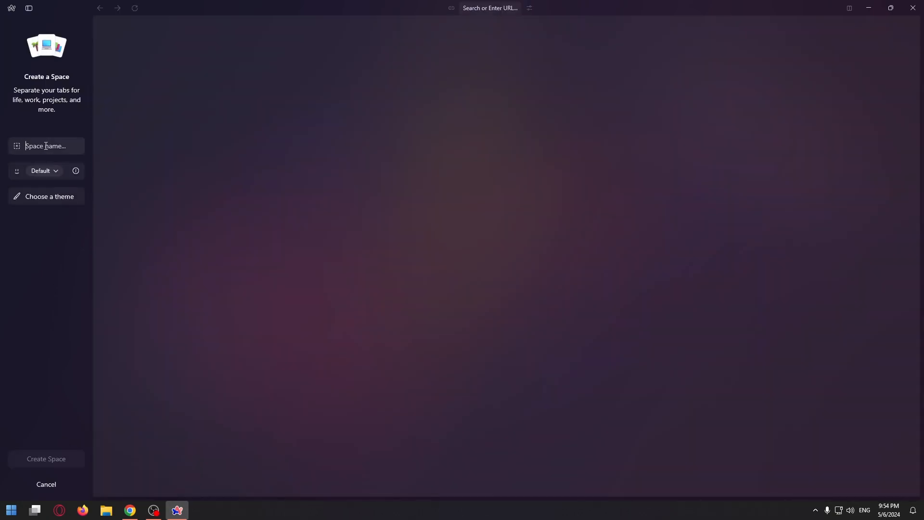
text(Space1)
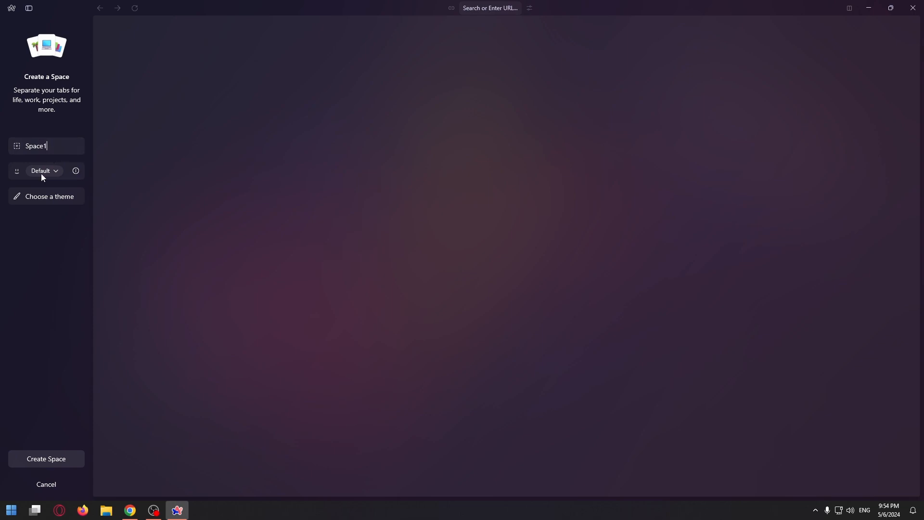
click(46, 172)
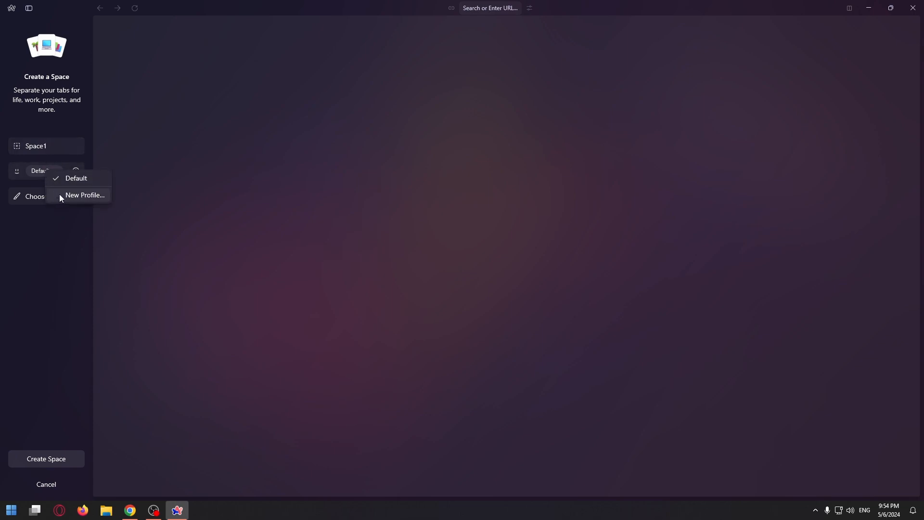
click(20, 241)
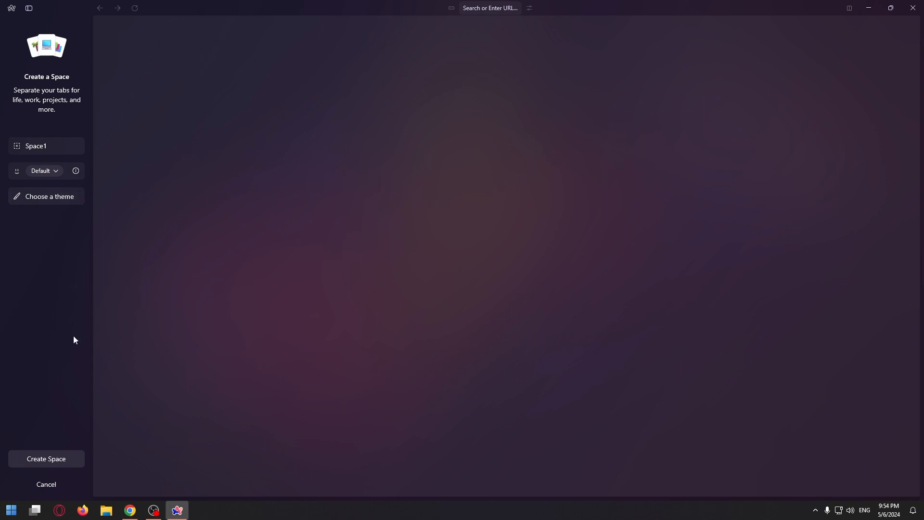
click(50, 460)
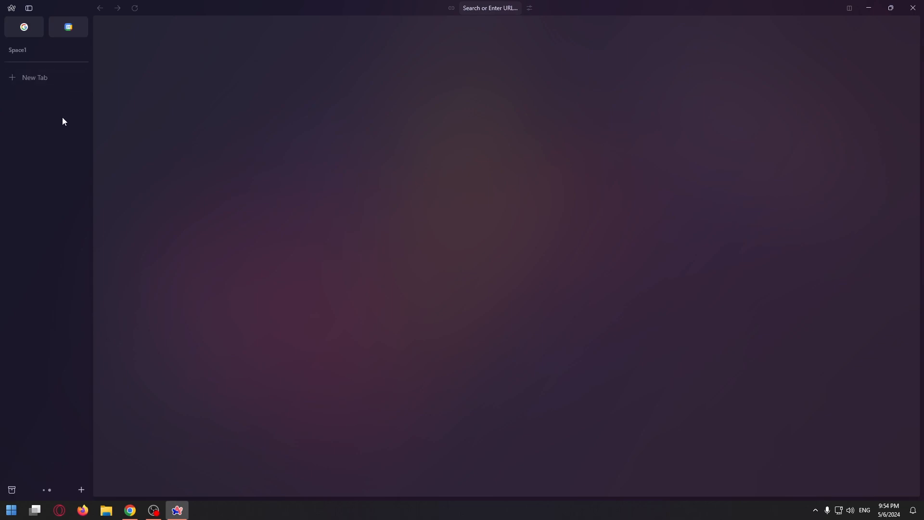
- Add a new folder, Folder1, to Space1 in the sidebar
click(82, 489)
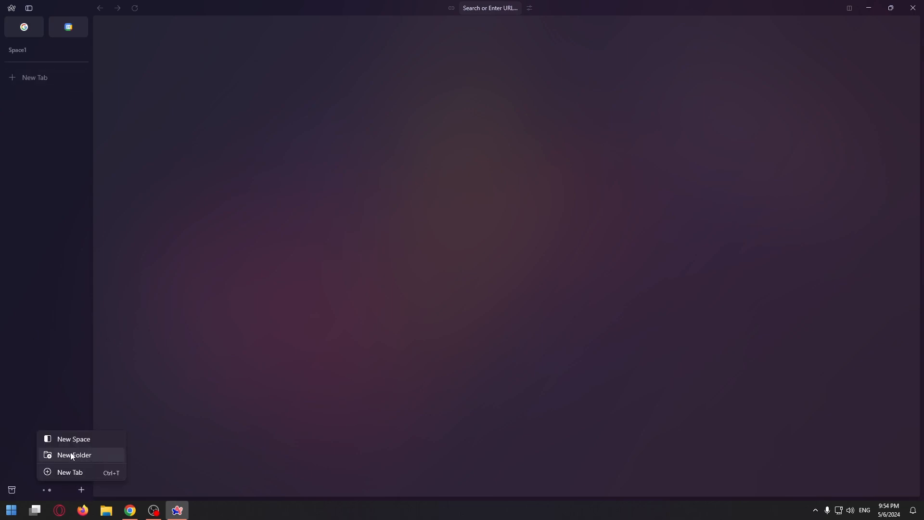
click(82, 488)
click(81, 488)
click(71, 456)
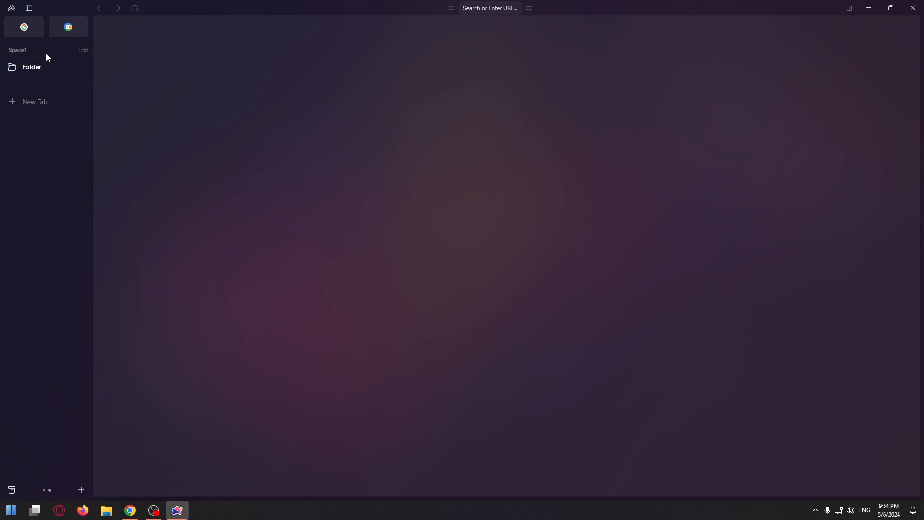
- Check Arc's main menu, then switch to Space 1 and back to Space1
click(12, 8)
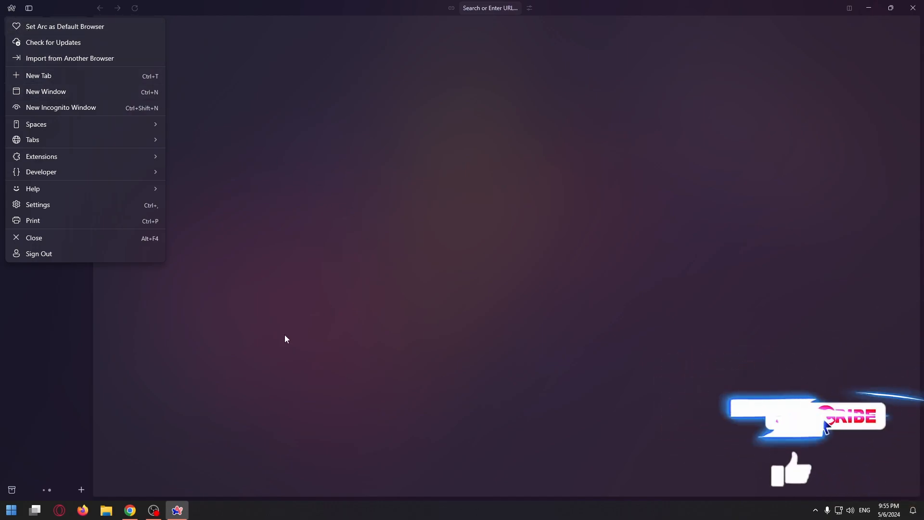
click(204, 386)
click(44, 489)
click(49, 490)
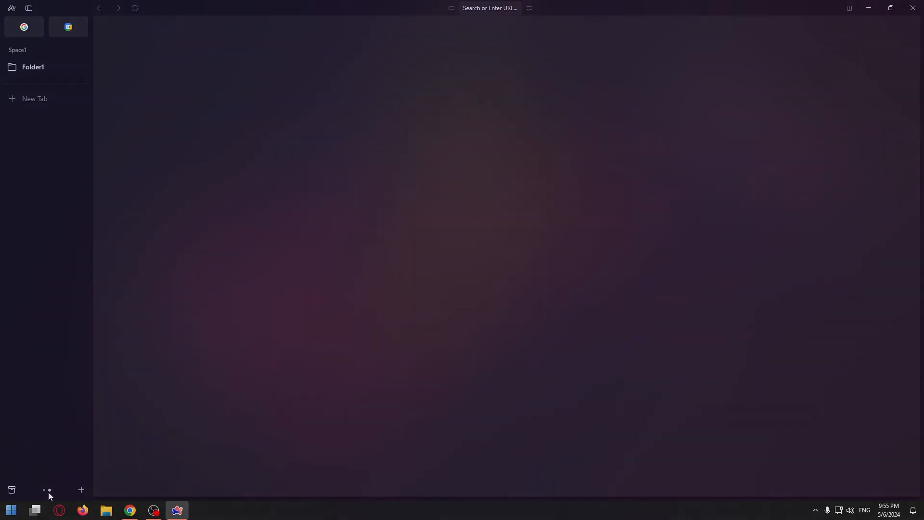